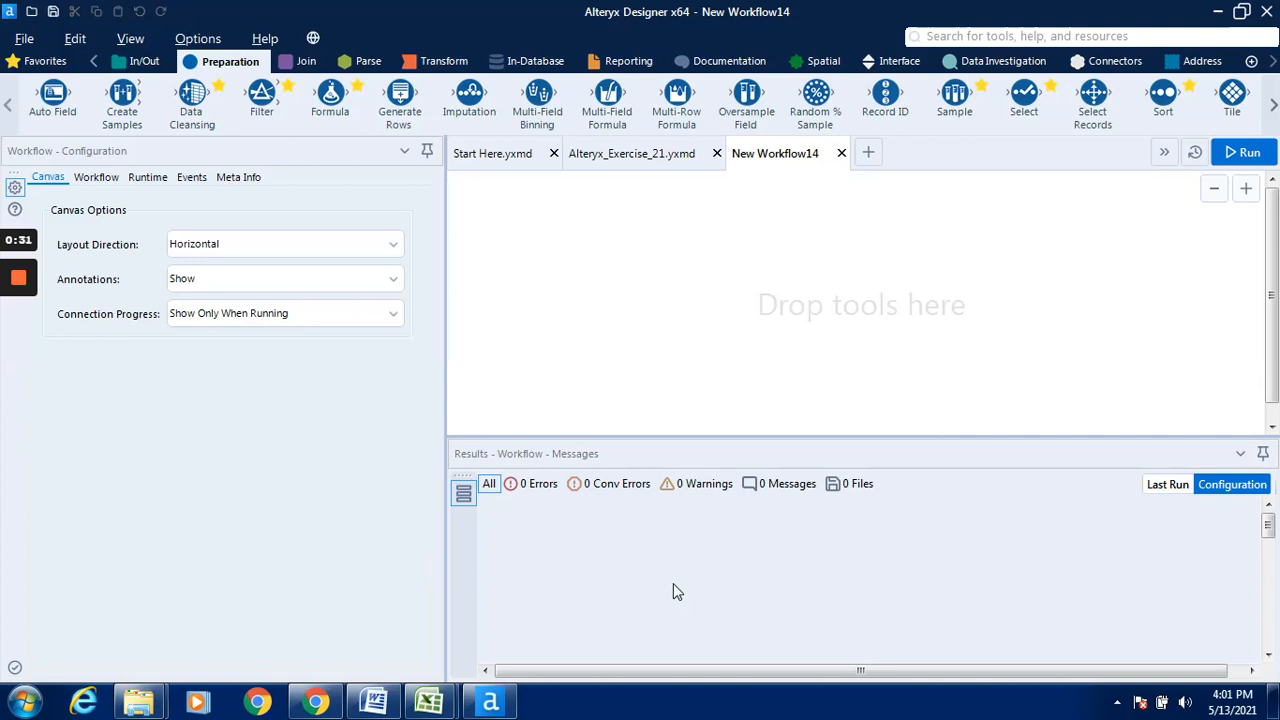
# - Copy the connected Input Data and Filter tools from Alteryx_Exercise_21 into New Workflow14 and place them near the canvas's upper edge
pyautogui.click(670, 162)
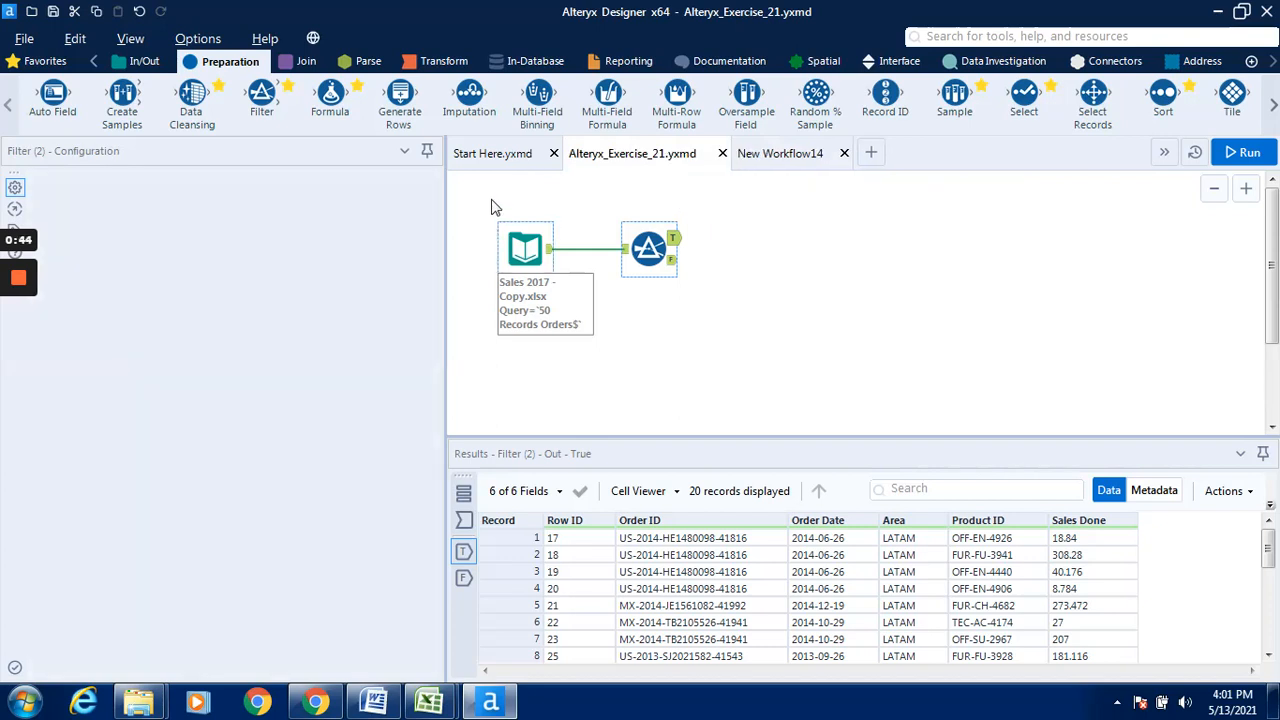
pyautogui.click(489, 205)
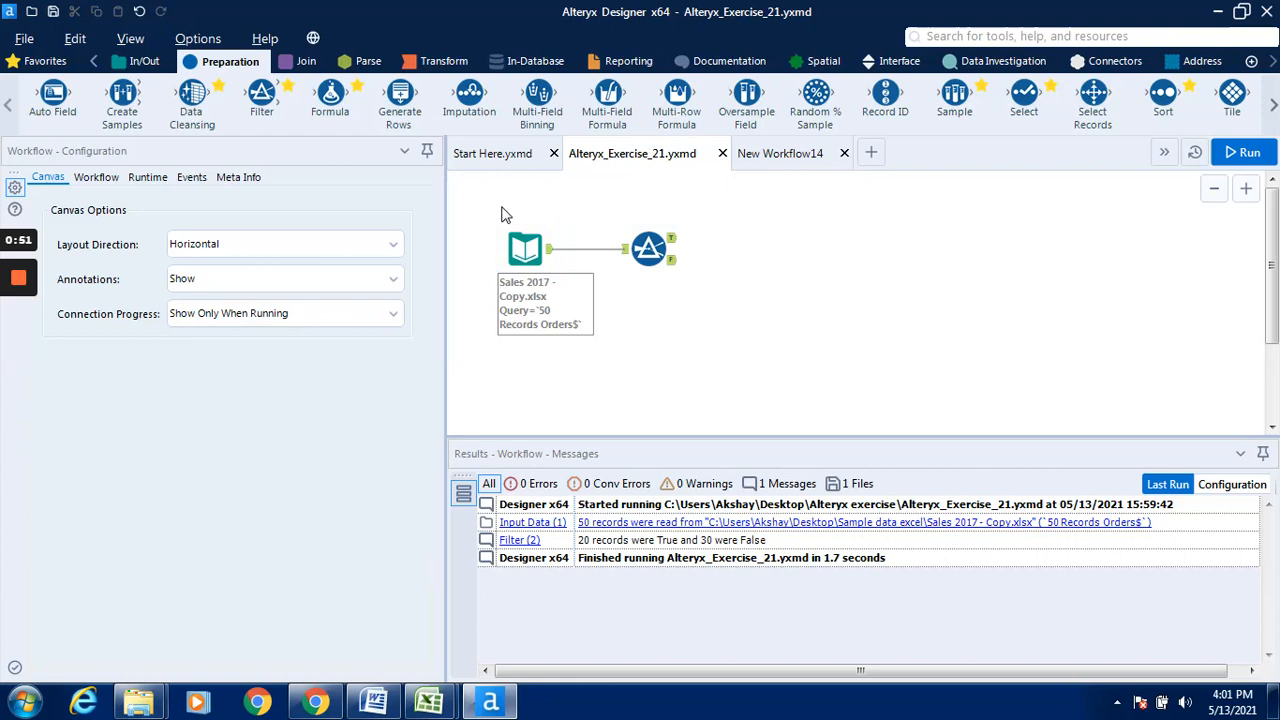
pyautogui.moveTo(502, 208); pyautogui.dragTo(697, 348)
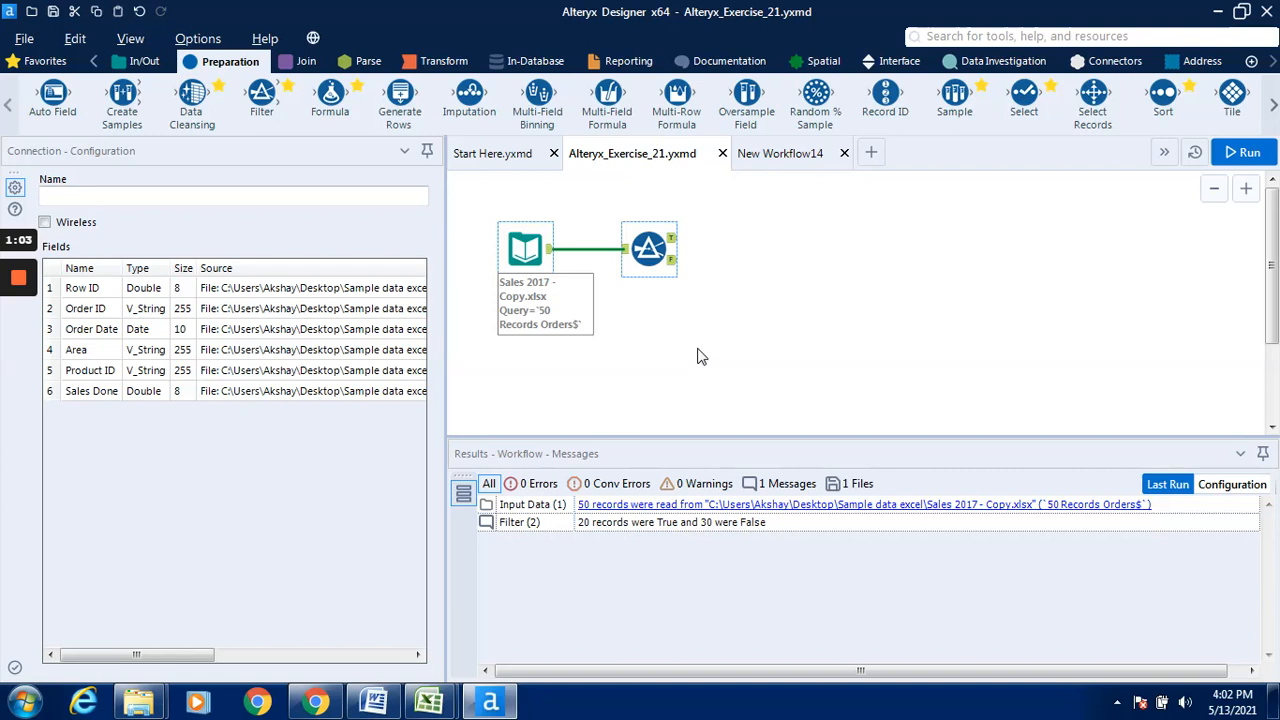
pyautogui.click(783, 155)
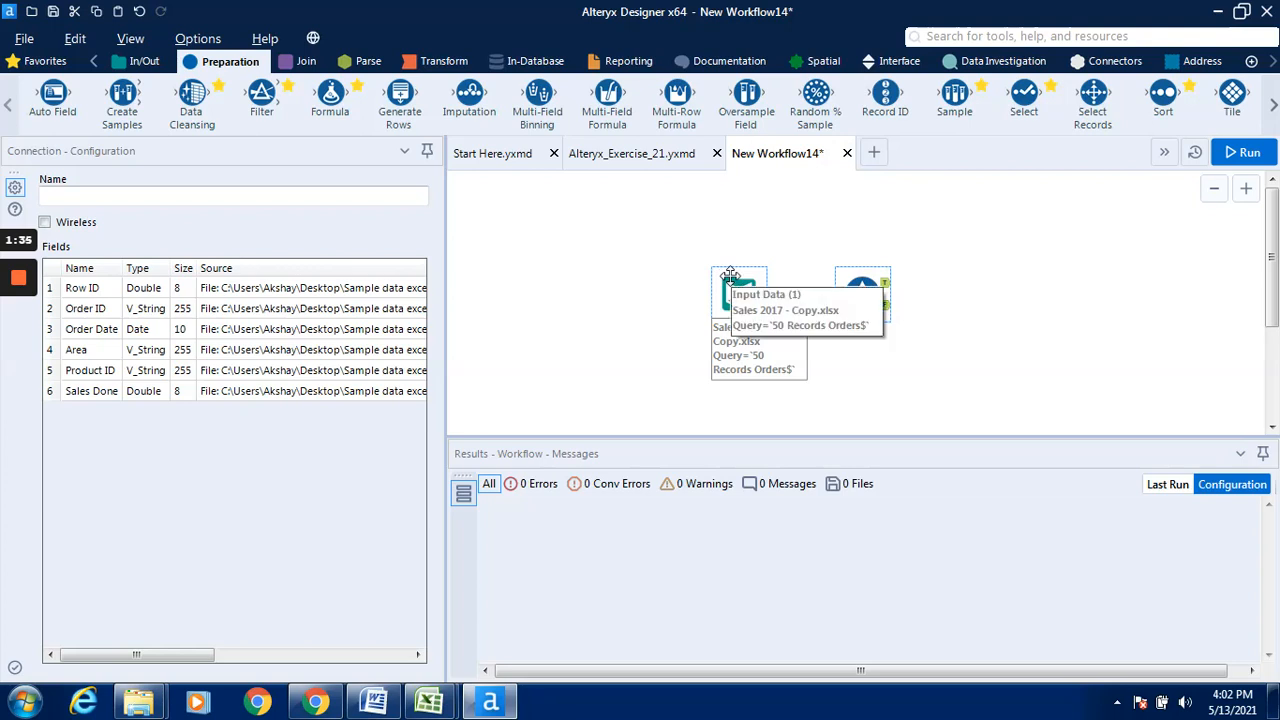
pyautogui.moveTo(730, 277); pyautogui.dragTo(604, 226)
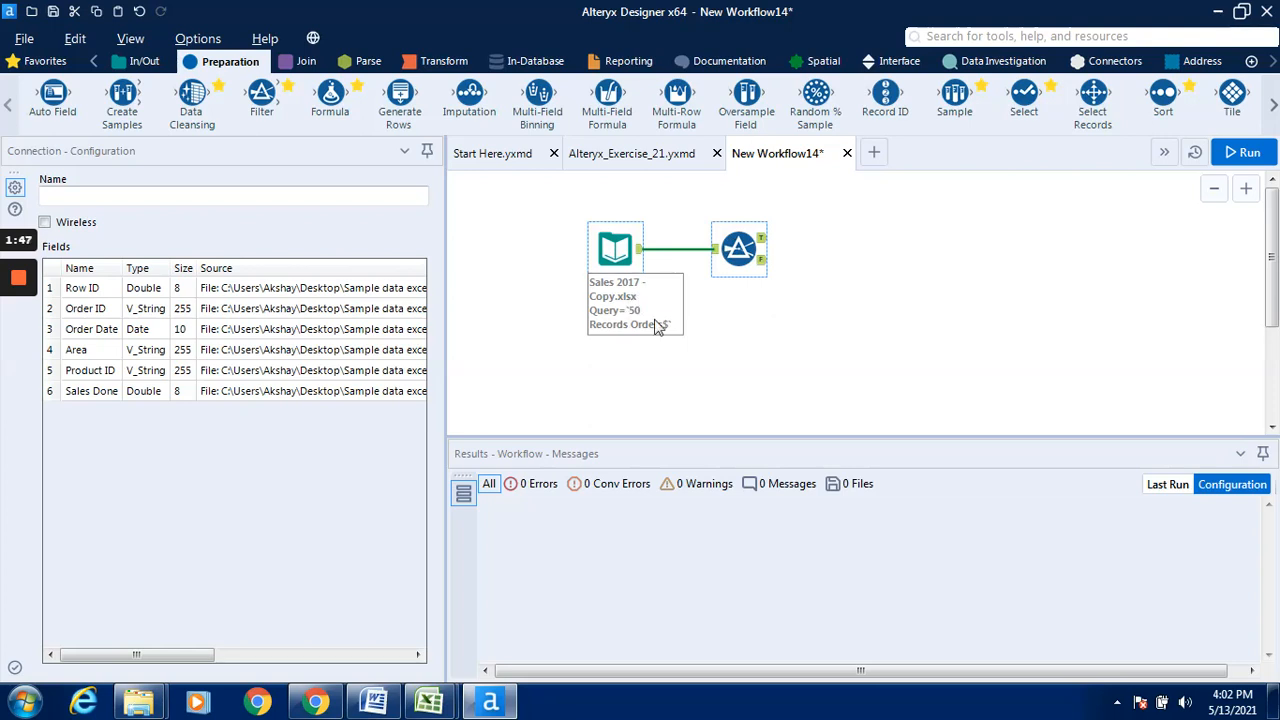
# - Switch the copied Filter tool to a custom filter and clear its existing Order Date expression
pyautogui.click(738, 258)
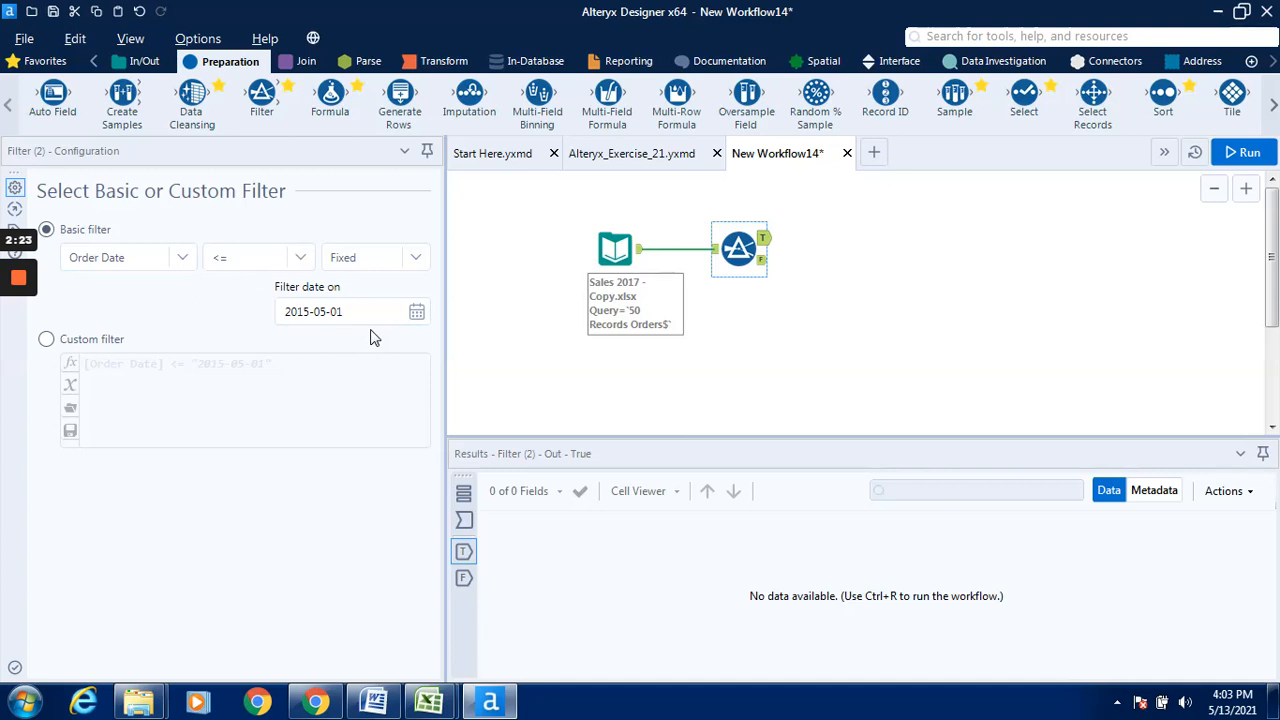
pyautogui.click(99, 344)
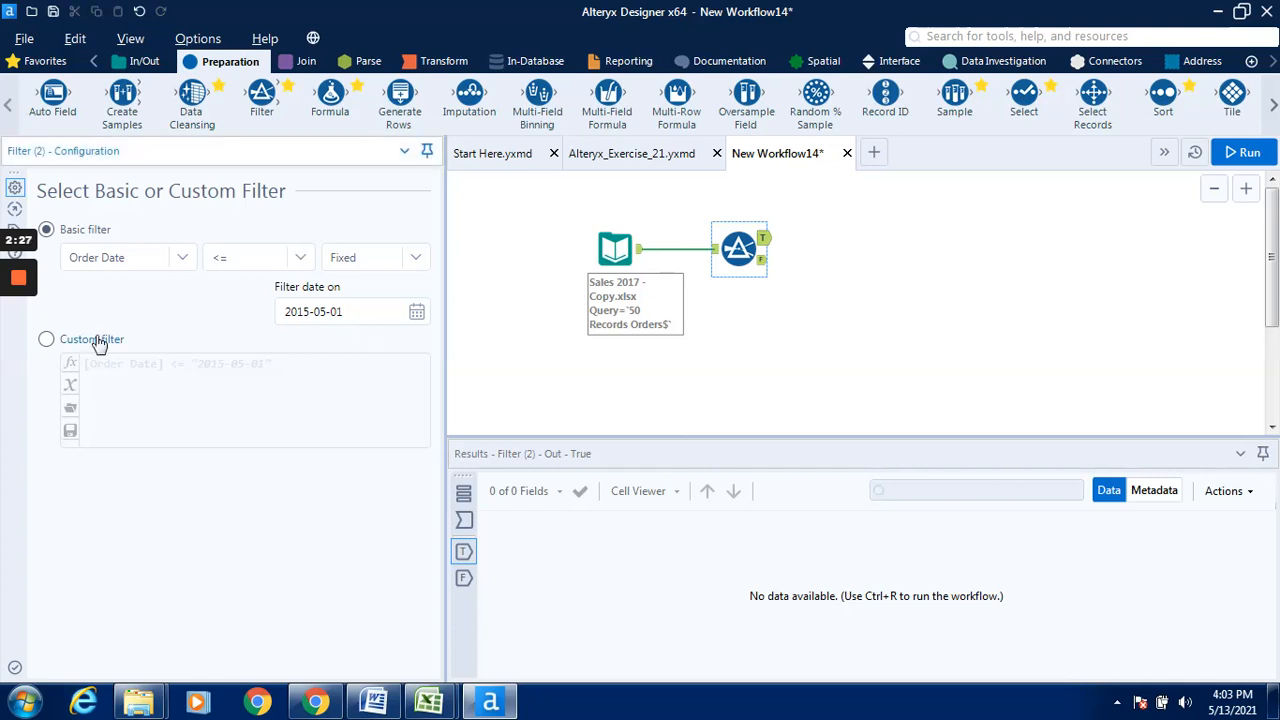
pyautogui.click(321, 370)
pyautogui.press('BackSpace')
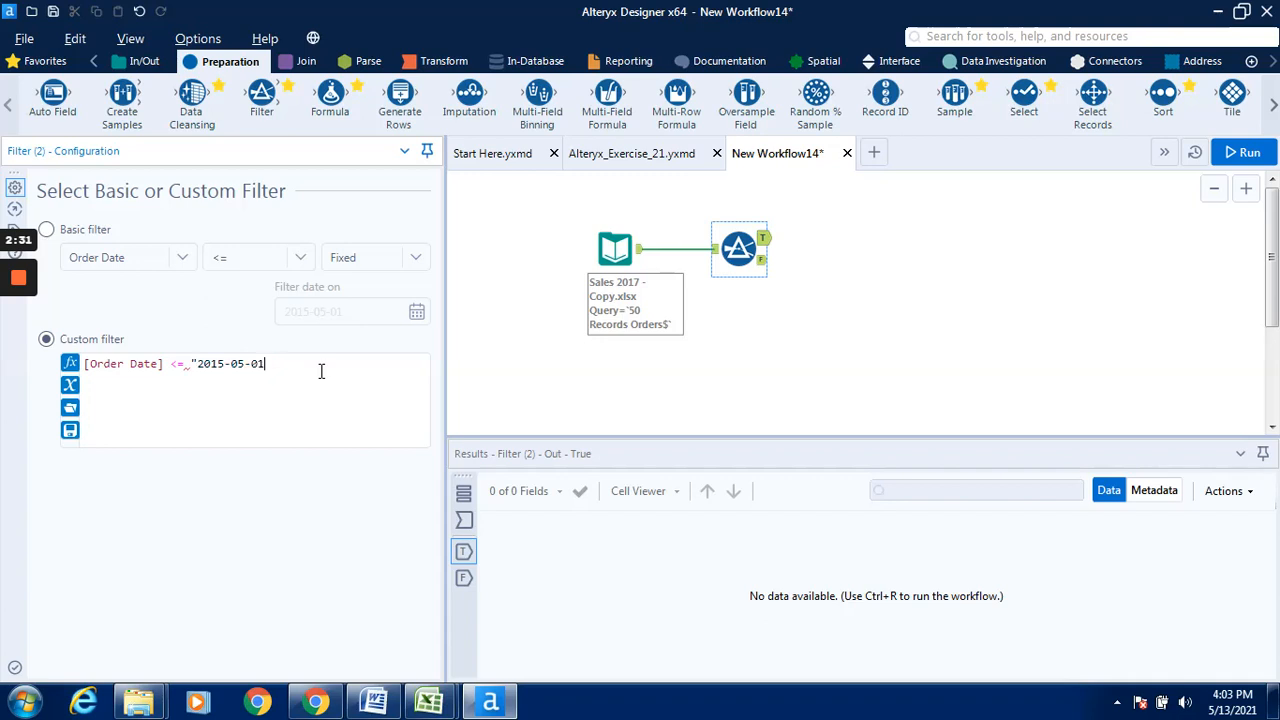
pyautogui.press('BackSpace')
pyautogui.press('BackSpace')
pyautogui.press('BackSpace')
pyautogui.press('BackSpace')
pyautogui.press('BackSpace')
pyautogui.press('BackSpace')
pyautogui.press('BackSpace')
pyautogui.press('BackSpace')
pyautogui.press('BackSpace')
pyautogui.press('BackSpace')
pyautogui.press('BackSpace')
pyautogui.press('BackSpace')
pyautogui.press('BackSpace')
pyautogui.press('BackSpace')
pyautogui.press('BackSpace')
pyautogui.press('BackSpace')
pyautogui.press('BackSpace')
pyautogui.press('BackSpace')
pyautogui.press('BackSpace')
pyautogui.press('BackSpace')
pyautogui.press('BackSpace')
pyautogui.press('BackSpace')
pyautogui.press('BackSpace')
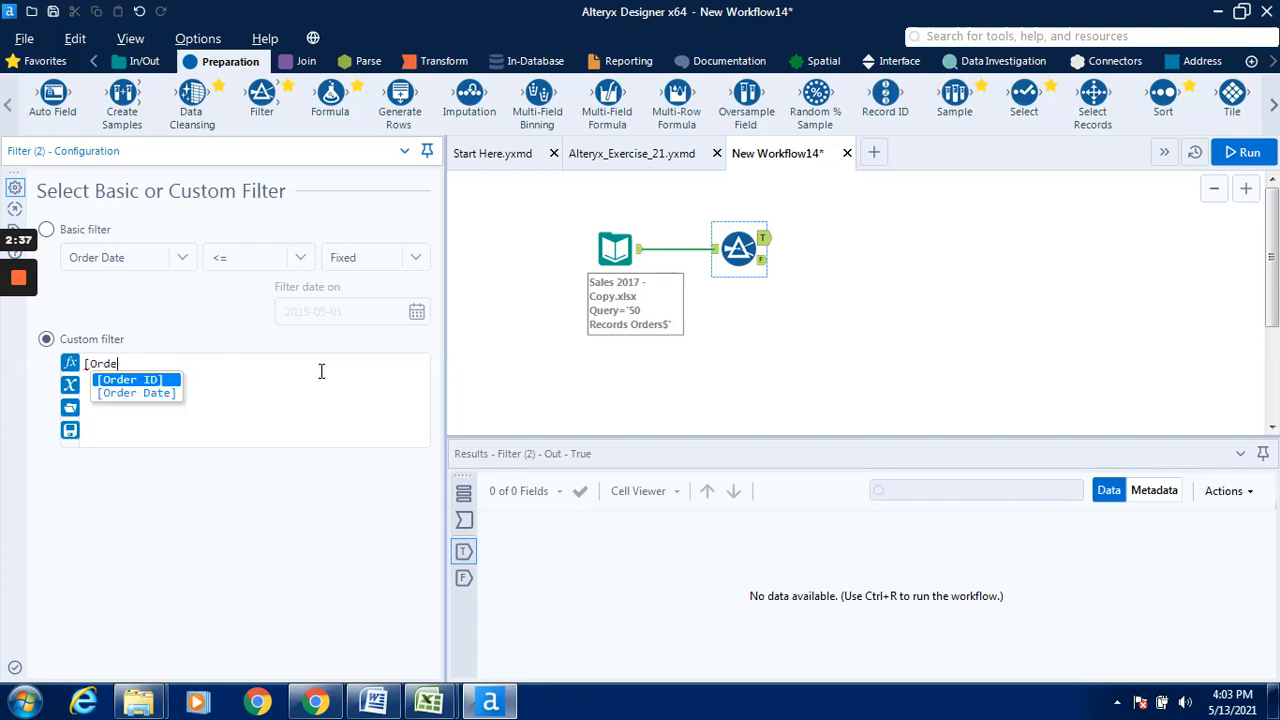
pyautogui.press('BackSpace')
pyautogui.press('BackSpace')
pyautogui.press('BackSpace')
pyautogui.press('BackSpace')
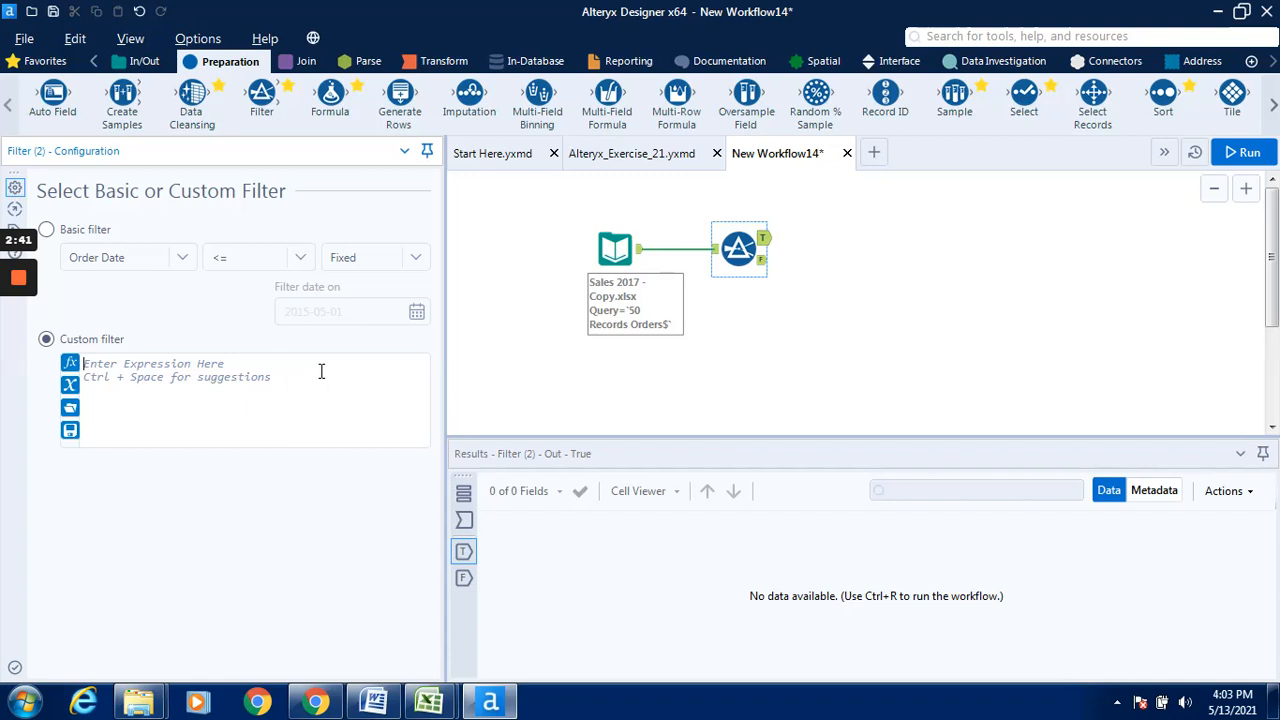
# - Insert the DateTimeYear function into the empty custom filter expression
pyautogui.write('Da')
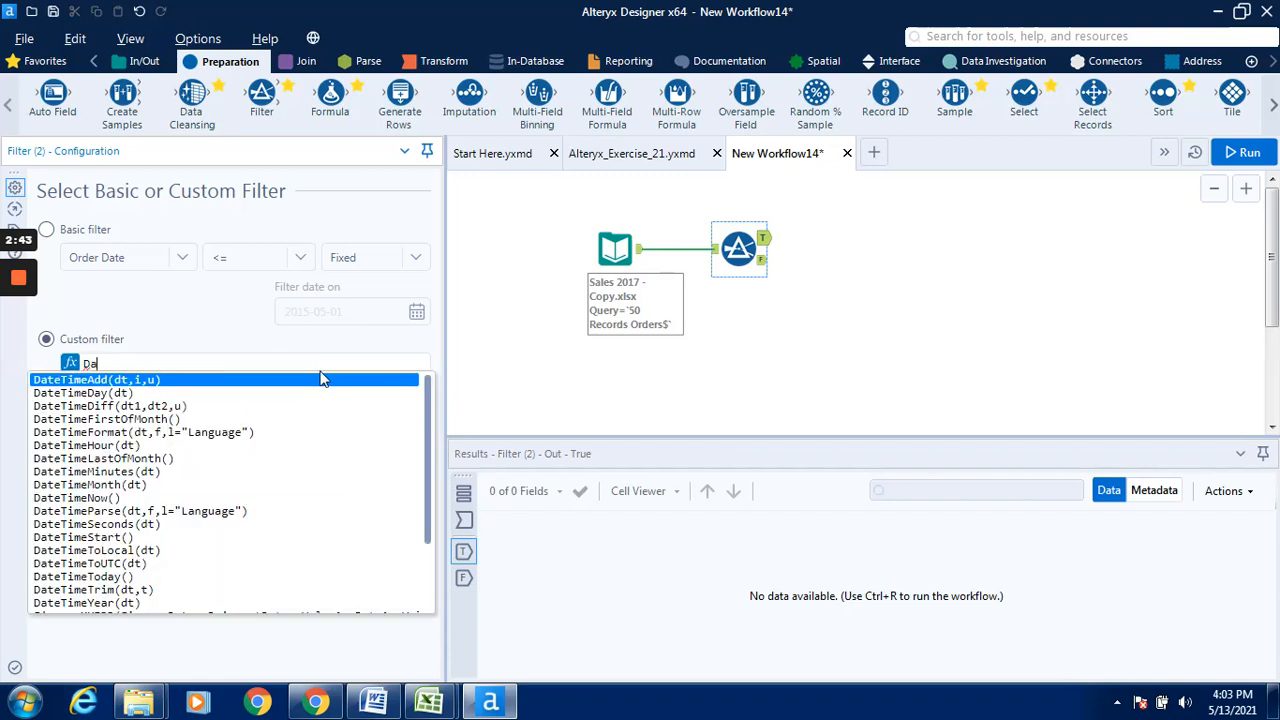
pyautogui.write('teti')
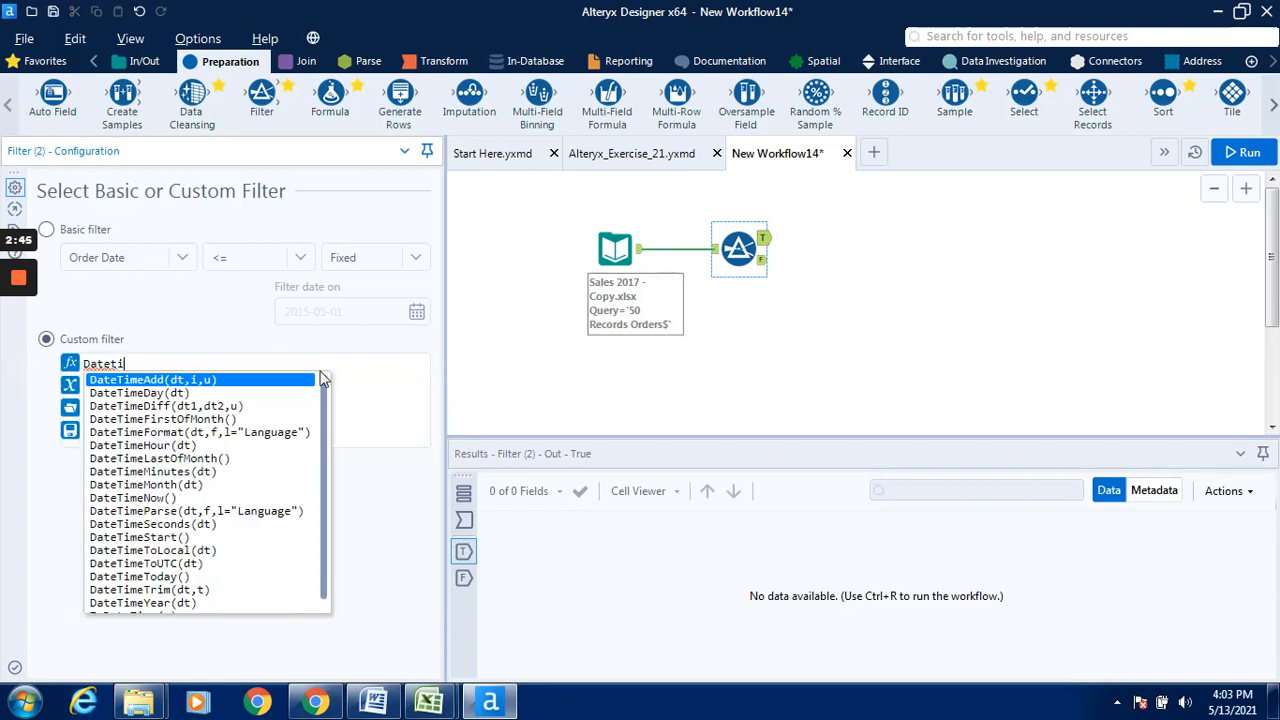
pyautogui.write('meye')
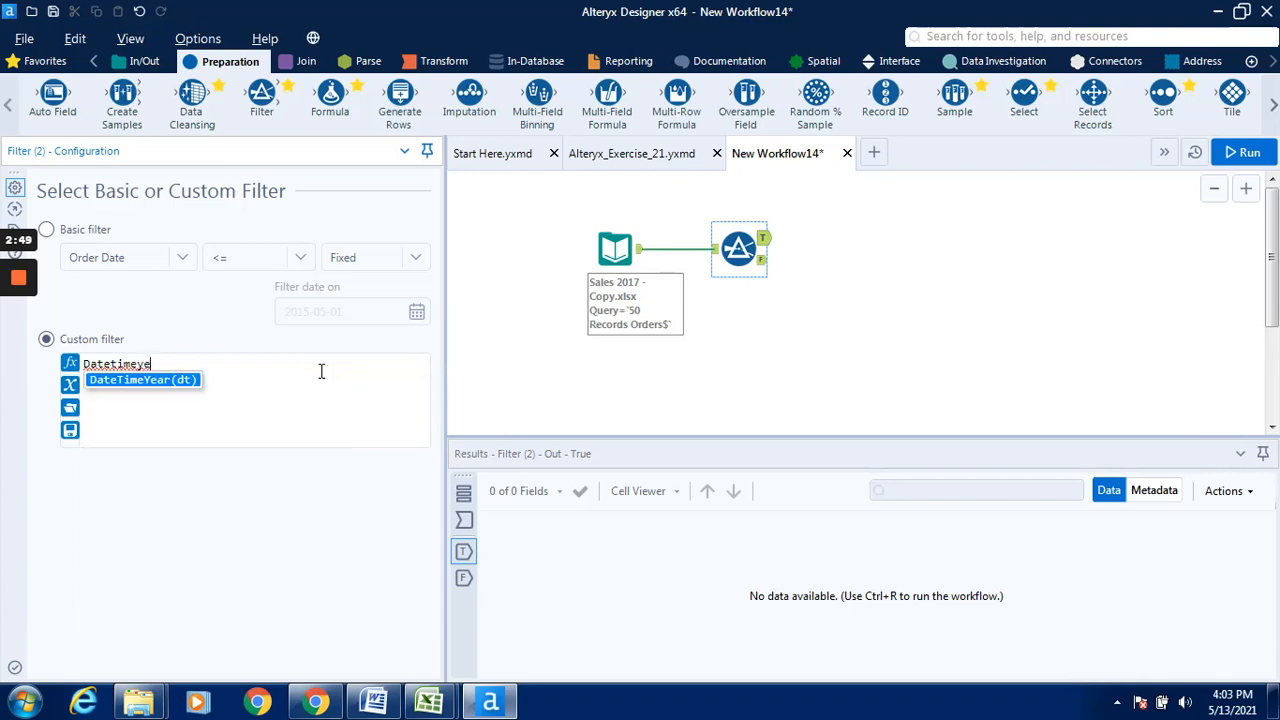
pyautogui.press('Return')
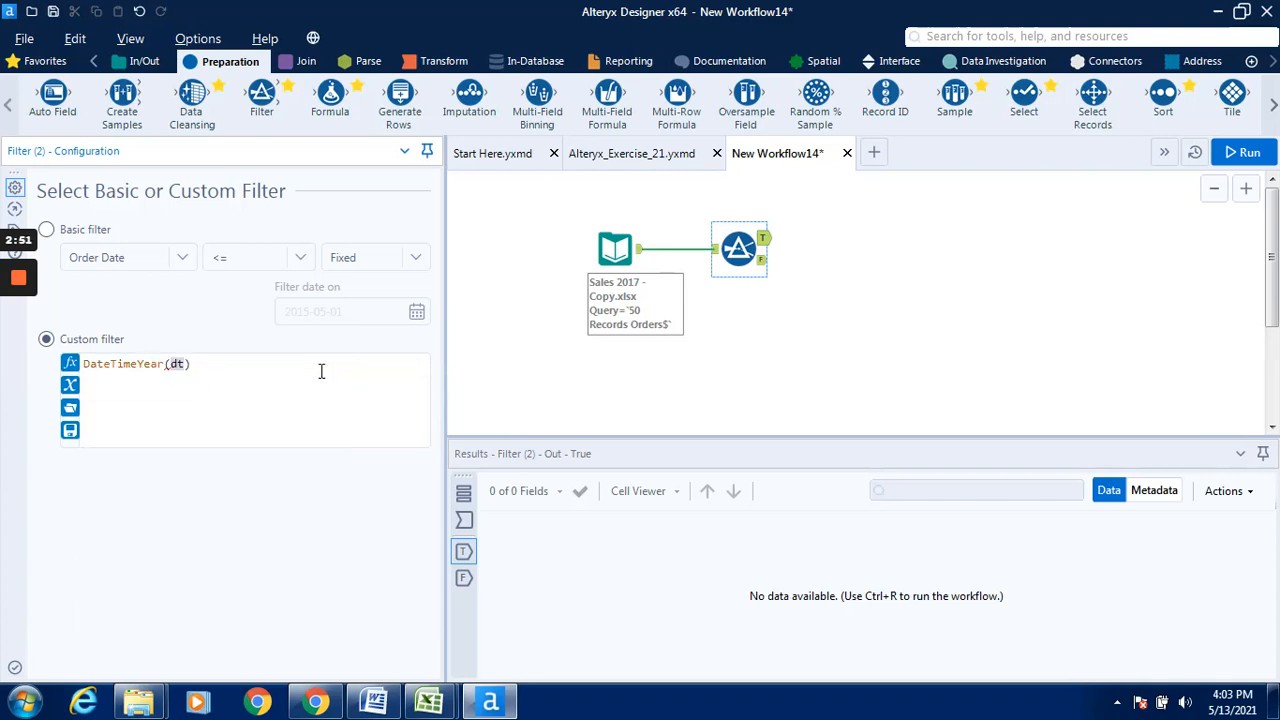
# - Replace the function's dt placeholder with the [Order Date] field and complete the expression as DateTimeYear([Order Date])=2015
pyautogui.click(185, 364)
pyautogui.doubleClick(178, 363)
pyautogui.press('BackSpace')
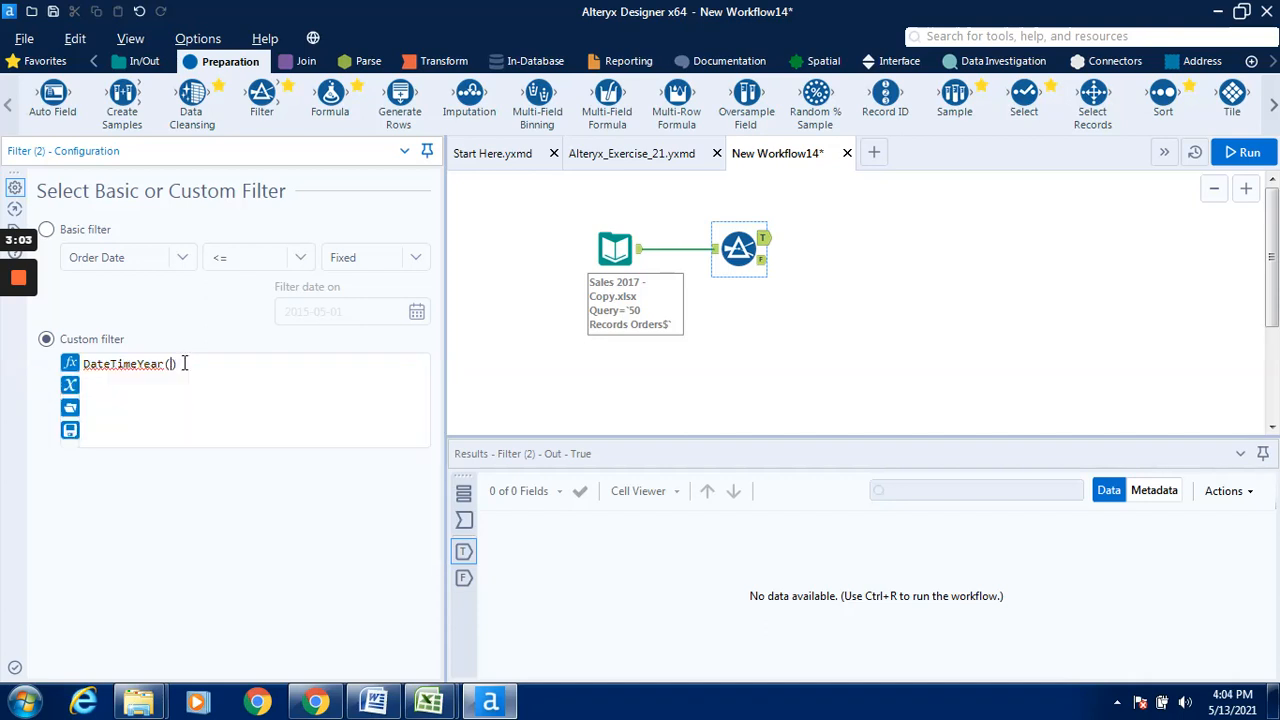
pyautogui.write('order')
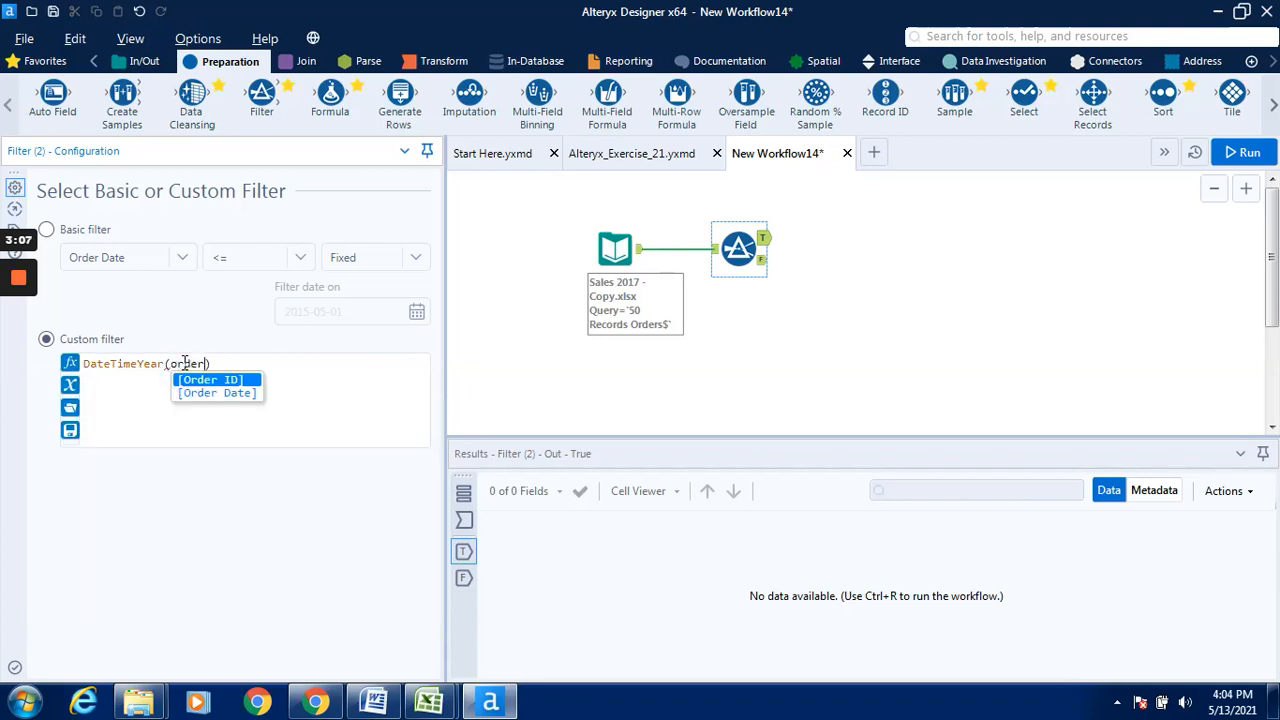
pyautogui.press('Down')
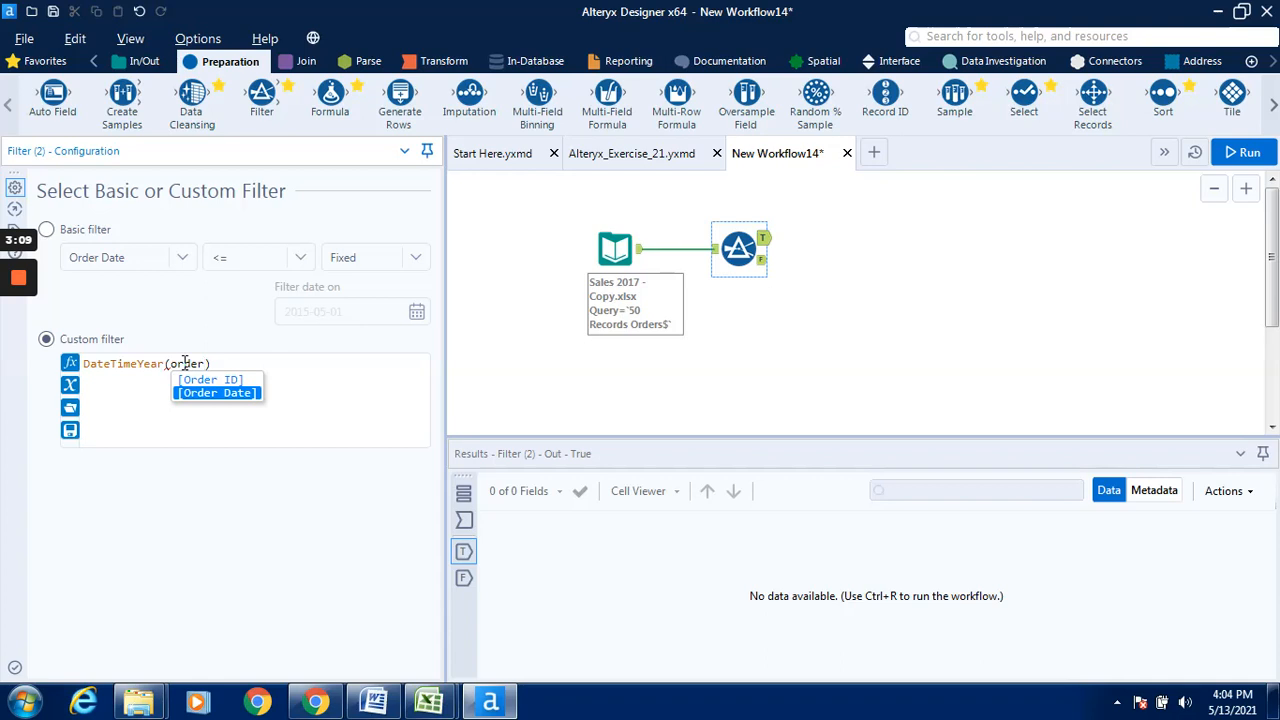
pyautogui.press('Return')
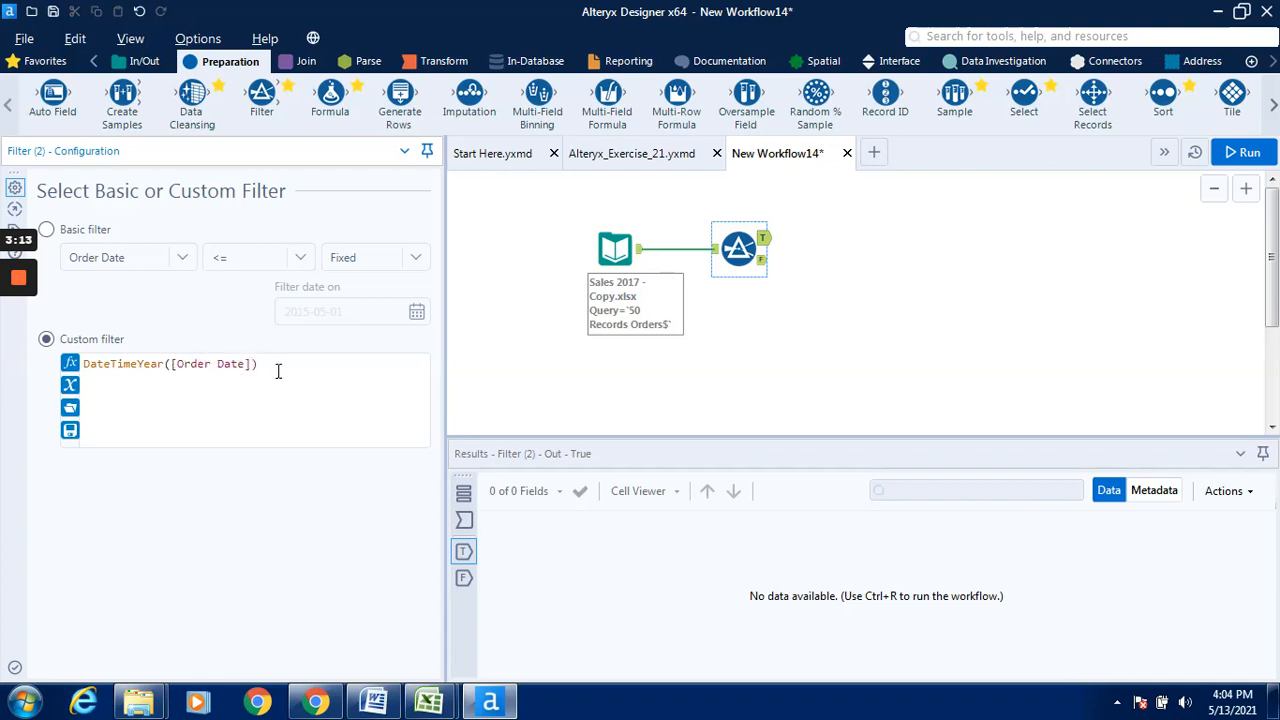
pyautogui.write('=2015')
# - Run the workflow and dismiss the run completion message
pyautogui.click(1240, 153)
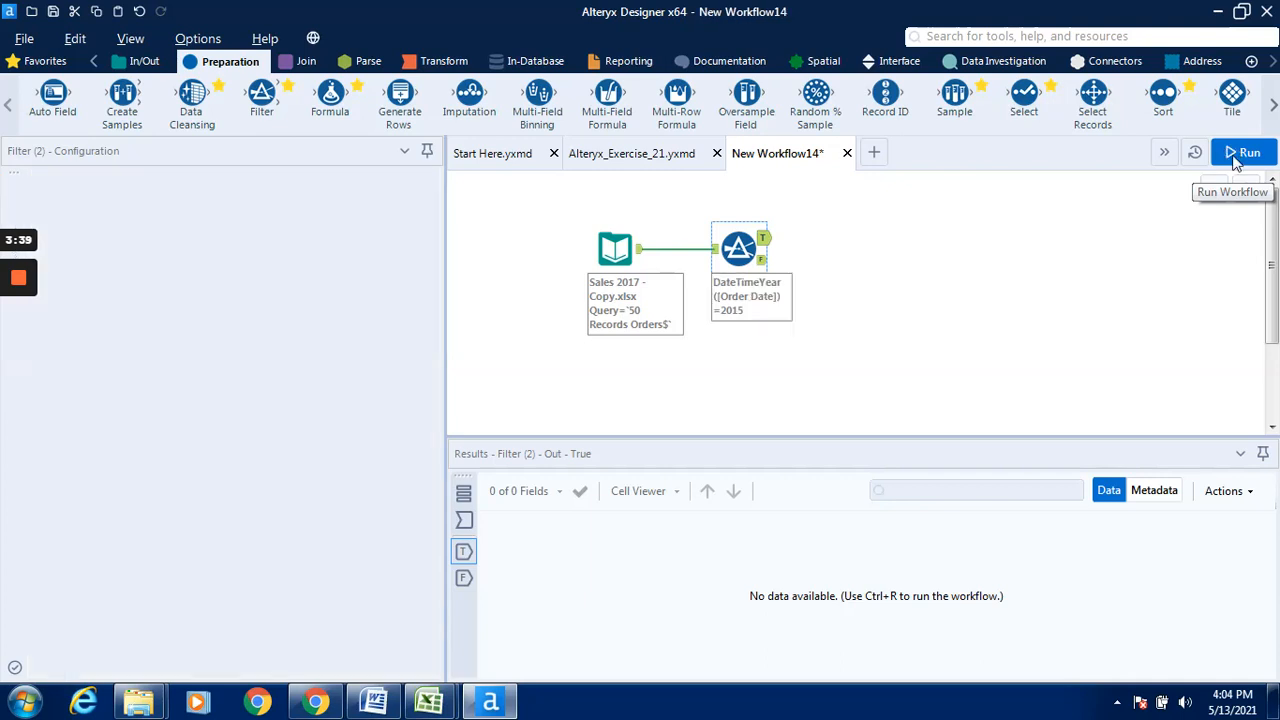
pyautogui.click(1237, 160)
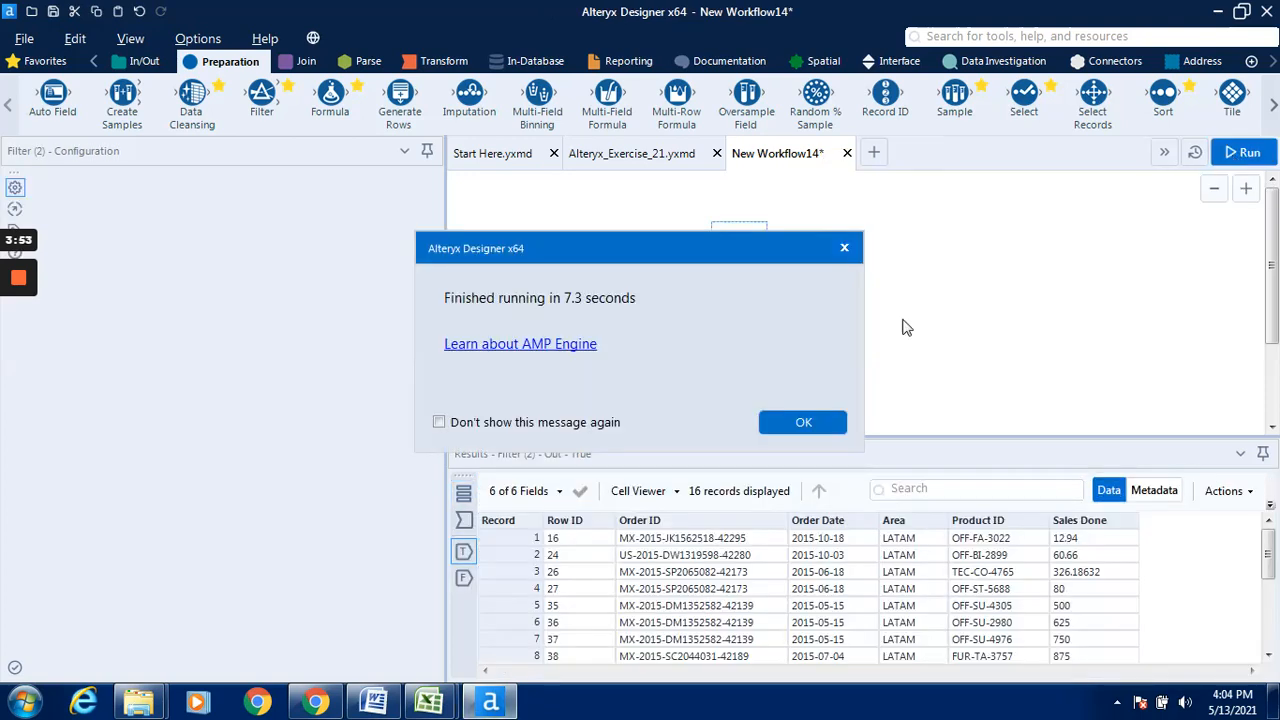
pyautogui.click(794, 419)
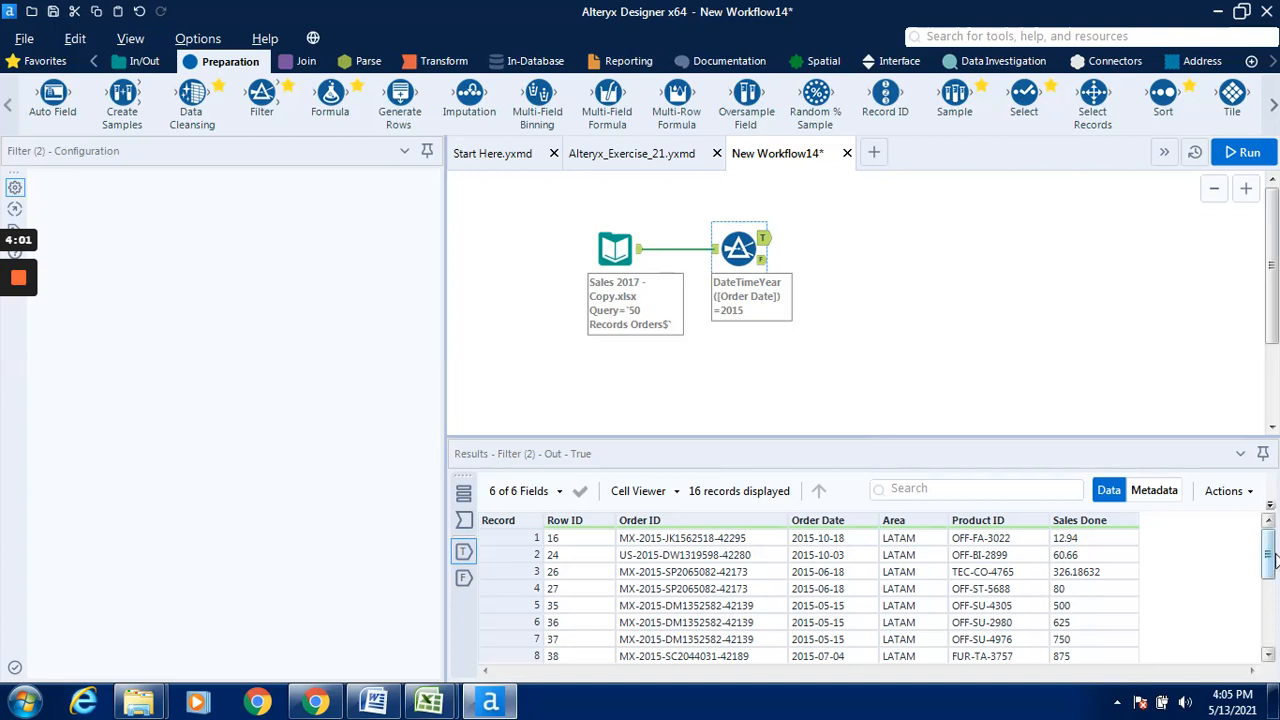
# - Examine the Order Date values across all records in the Filter tool's True output
pyautogui.moveTo(1275, 560)
pyautogui.mouseDown()
pyautogui.moveTo(1277, 634)
pyautogui.moveTo(1279, 551)
pyautogui.mouseUp()
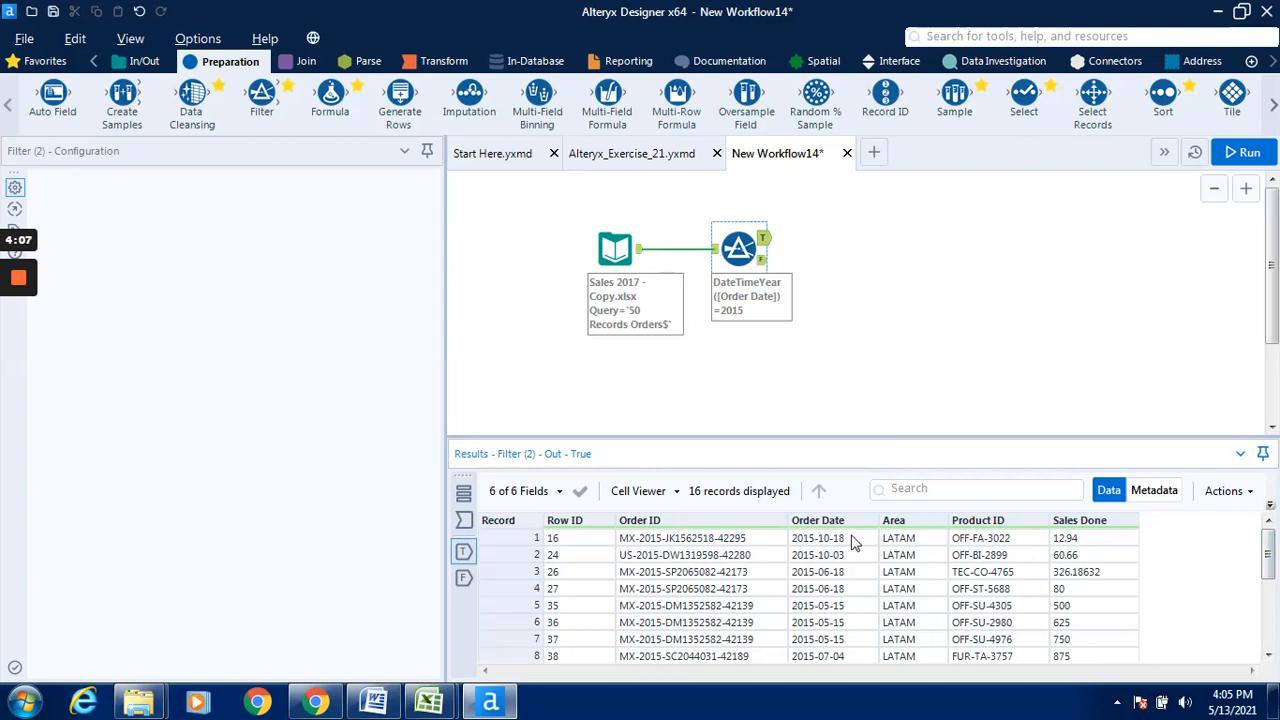
pyautogui.moveTo(851, 536); pyautogui.dragTo(851, 571)
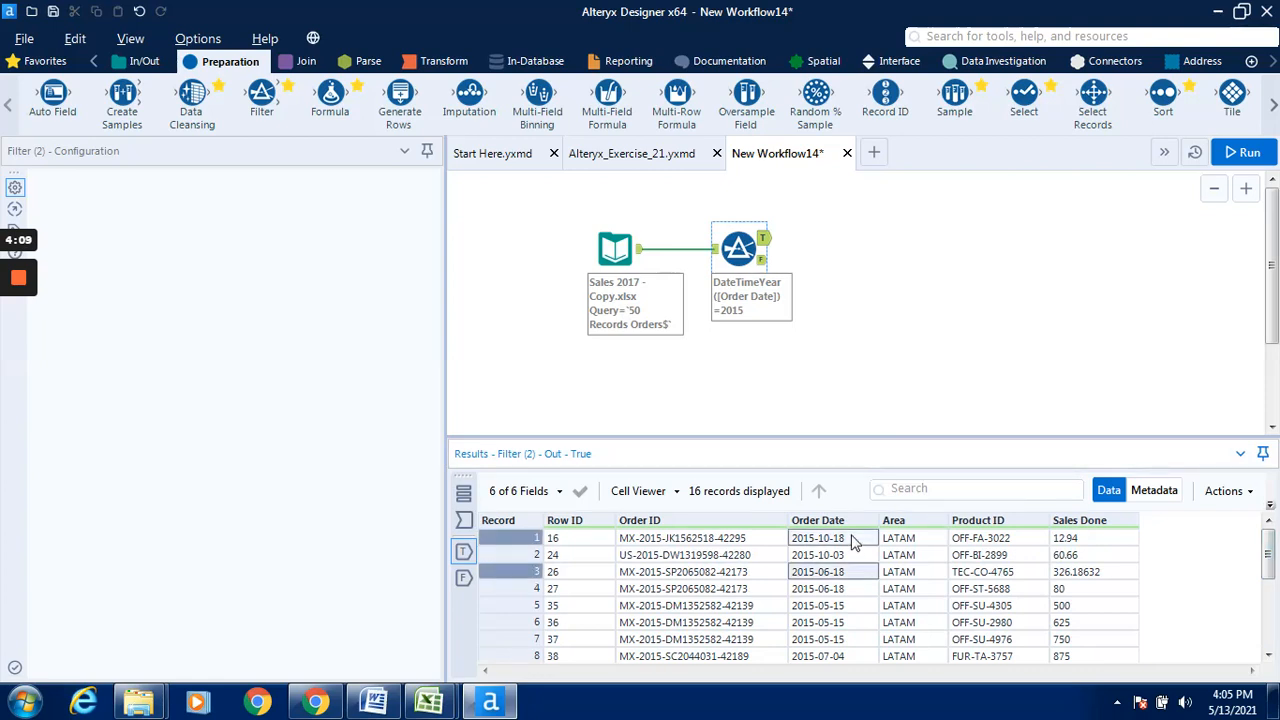
pyautogui.press('Down')
pyautogui.press('Down')
pyautogui.press('Down')
pyautogui.press('Down')
pyautogui.press('Down')
pyautogui.press('Down')
pyautogui.press('Down')
pyautogui.press('Down')
pyautogui.press('Down')
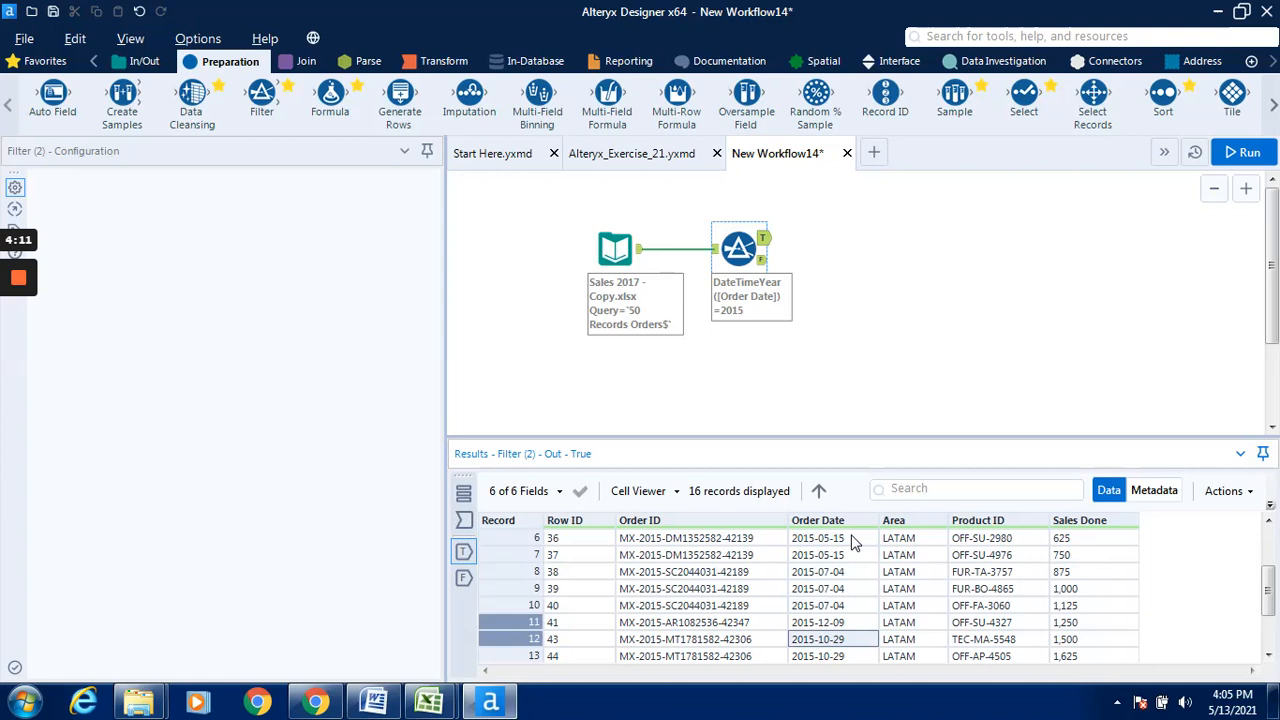
pyautogui.press('Down')
pyautogui.press('Down')
pyautogui.press('Down')
pyautogui.press('Down')
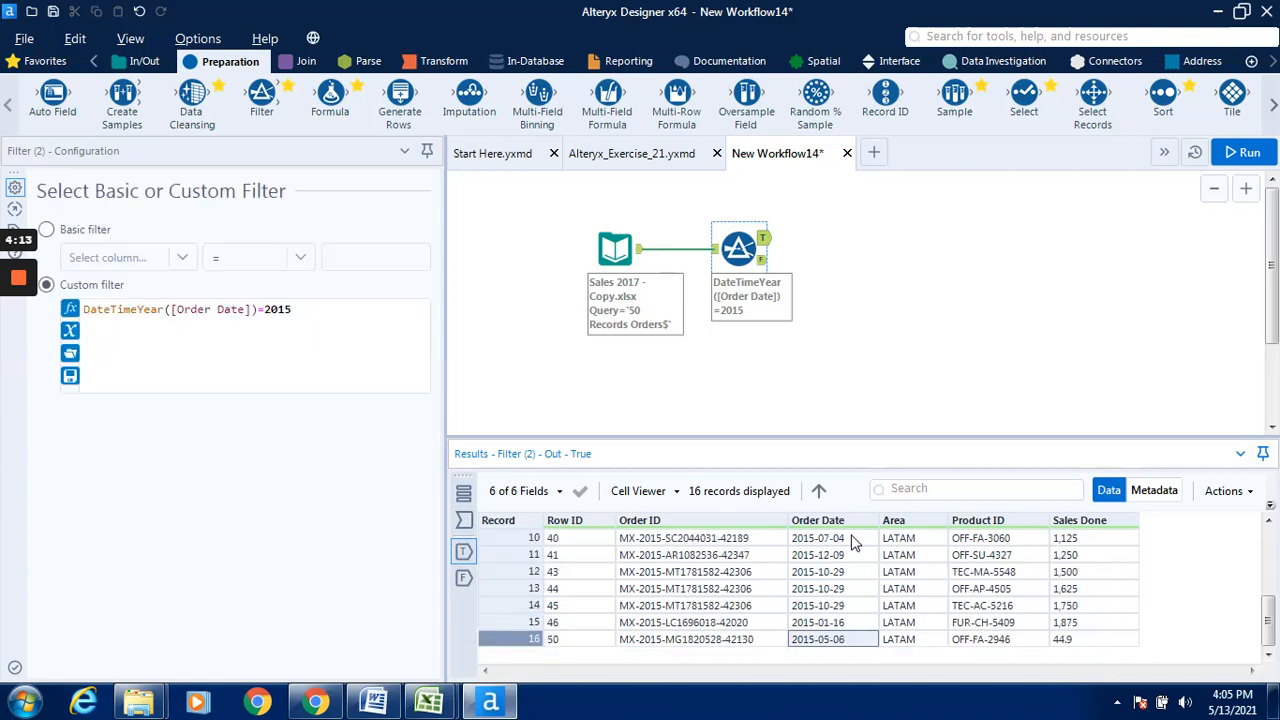
pyautogui.moveTo(1275, 621); pyautogui.dragTo(1279, 541)
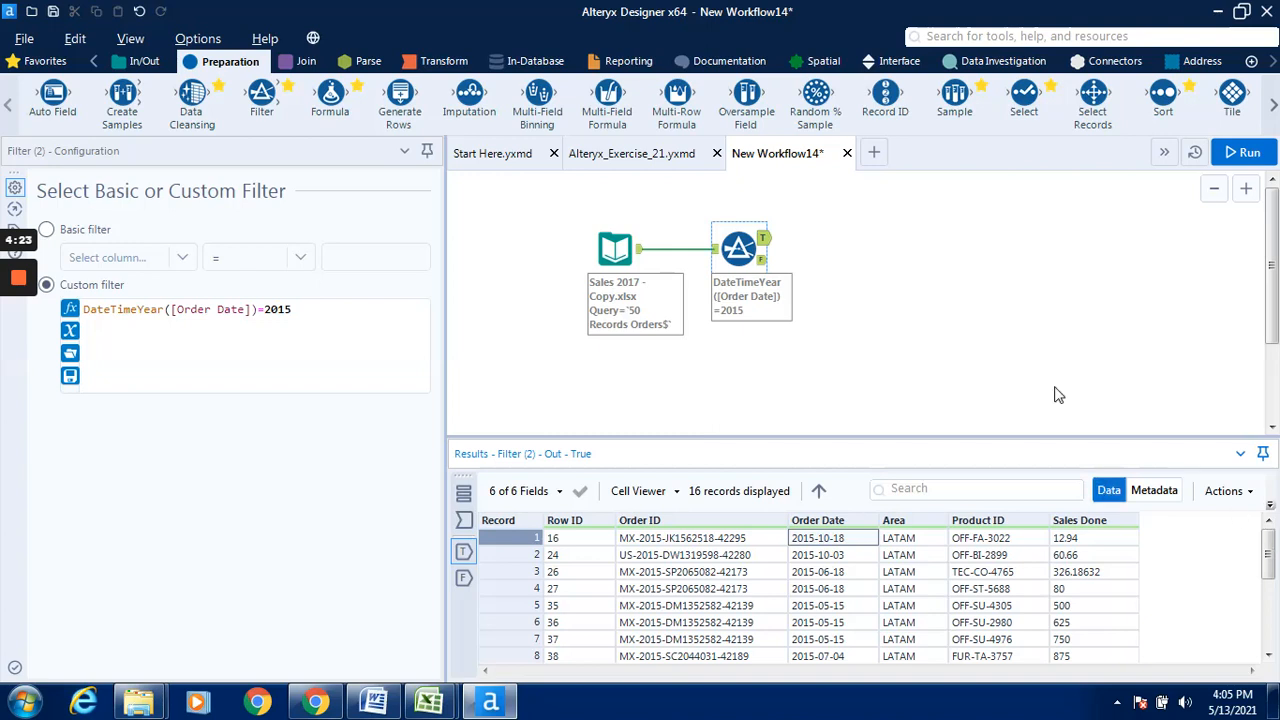
# - Review the records in the Filter tool's False output, and return to the True output
pyautogui.click(465, 580)
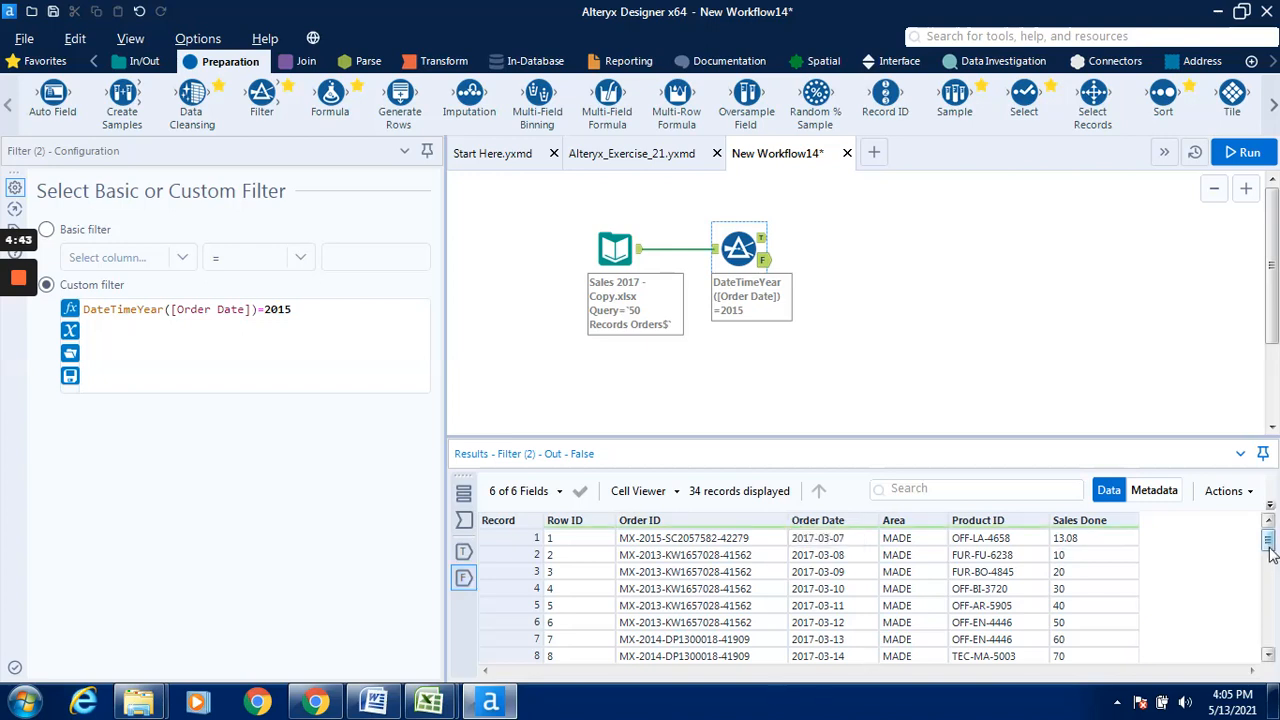
pyautogui.moveTo(1270, 555)
pyautogui.mouseDown()
pyautogui.moveTo(1265, 648)
pyautogui.moveTo(1270, 540)
pyautogui.mouseUp()
pyautogui.click(468, 556)
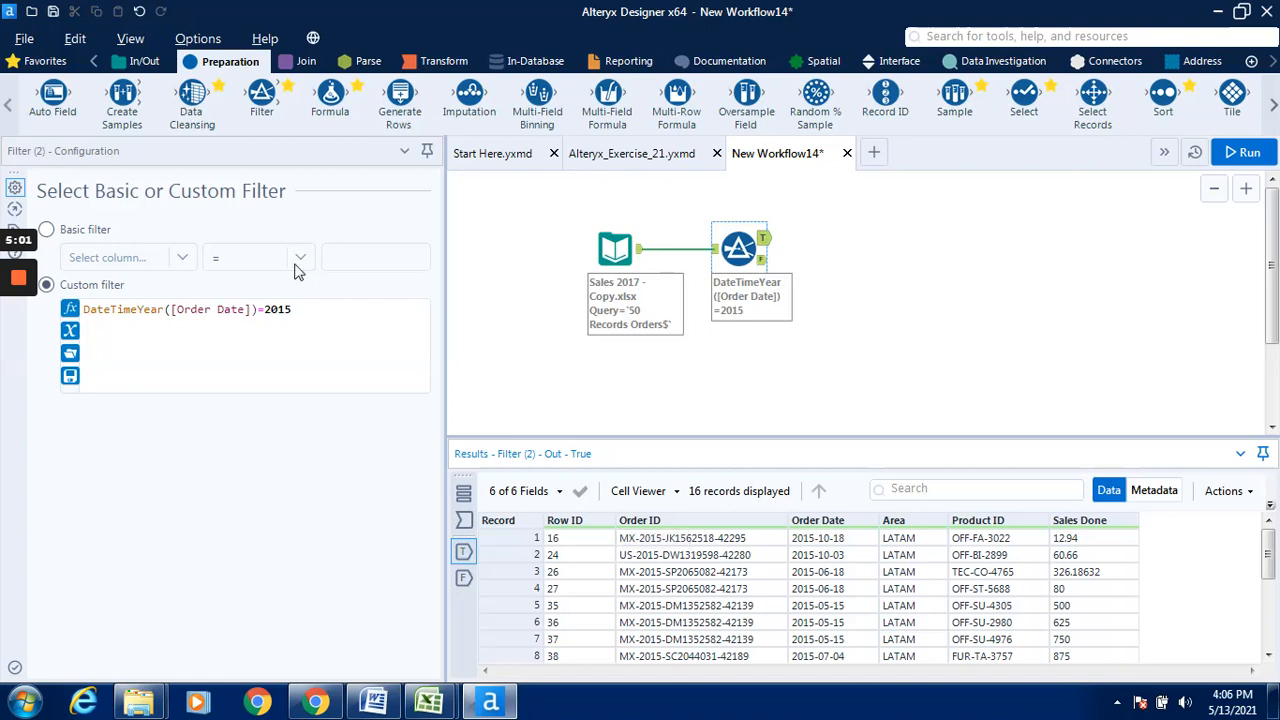
pyautogui.moveTo(8, 360)
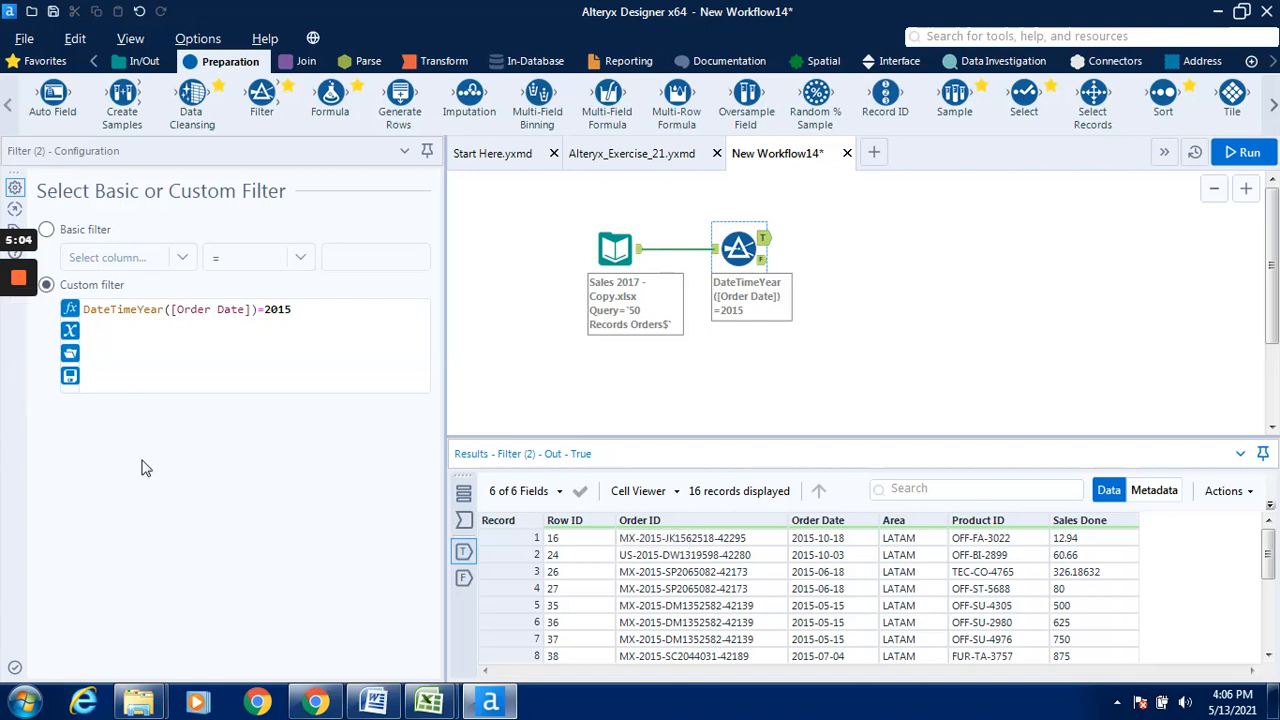